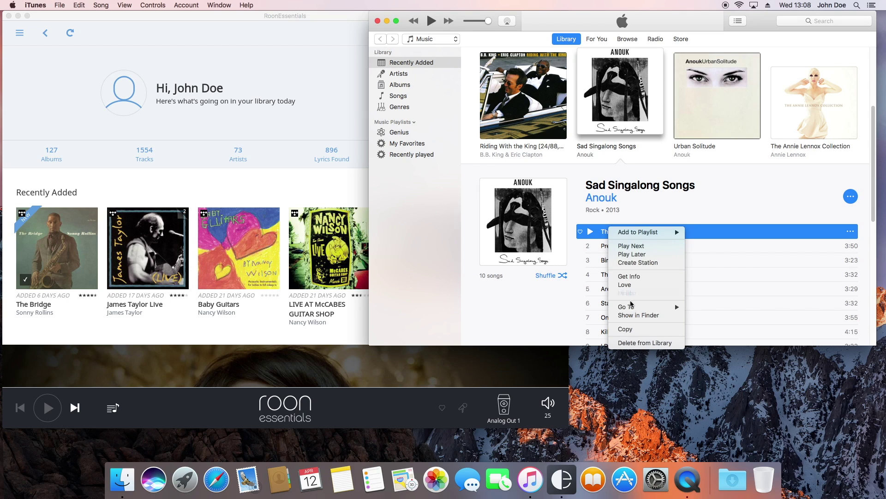
Reveal '01 The Rules.m4a' in Finder and enlarge the window to show its full iTunes Media/Music path.
click(631, 315)
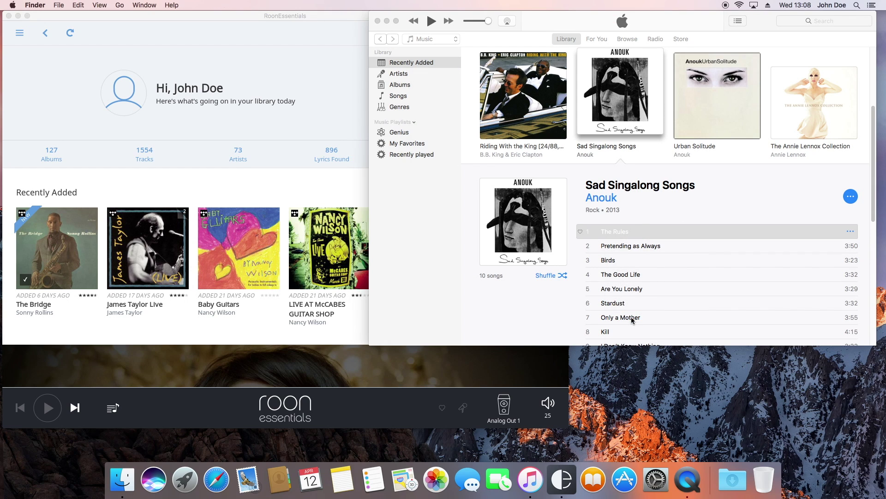
drag(484, 76, 238, 59)
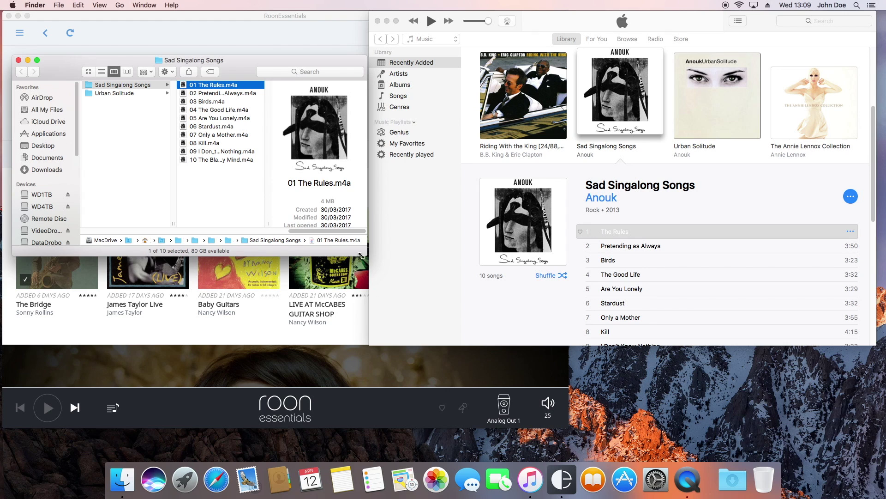
drag(367, 255, 856, 347)
drag(496, 326, 322, 324)
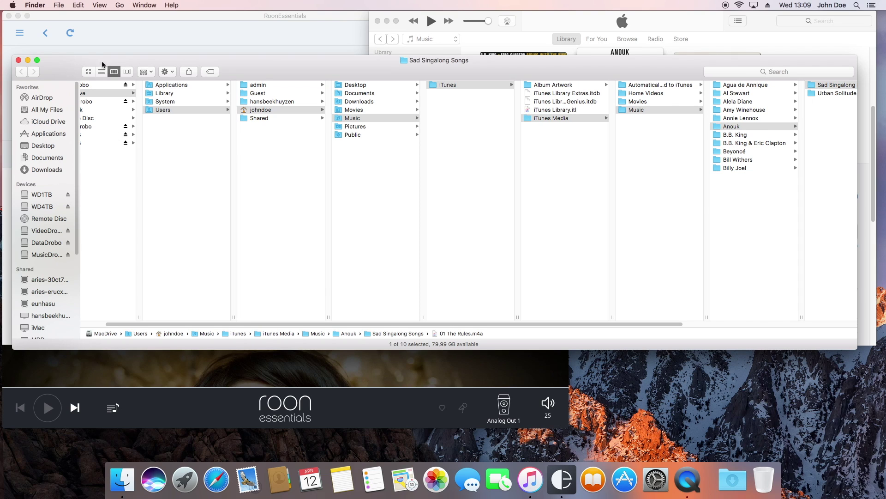
Add Music to the Finder sidebar favourites through Finder Preferences > Sidebar.
click(39, 5)
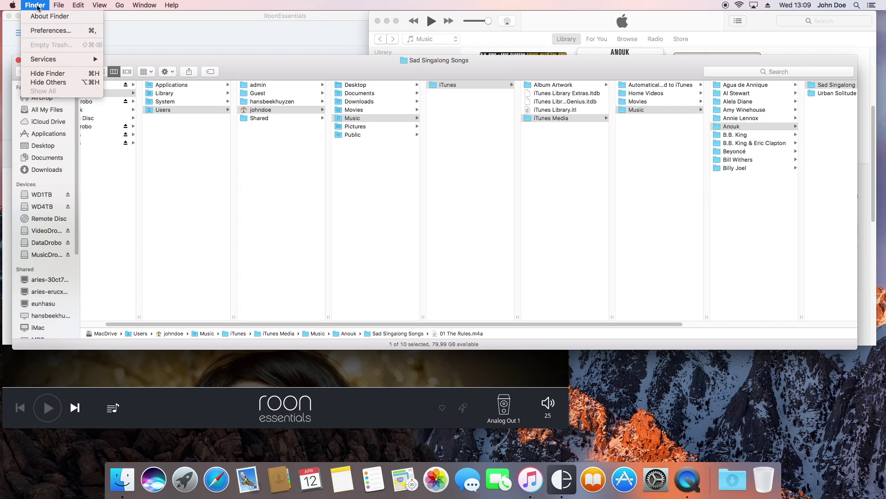
click(40, 30)
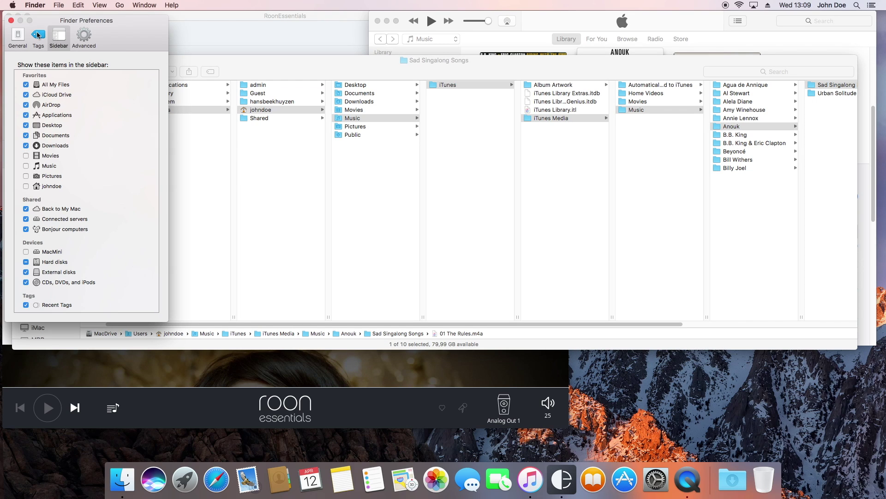
click(58, 43)
click(26, 167)
click(11, 20)
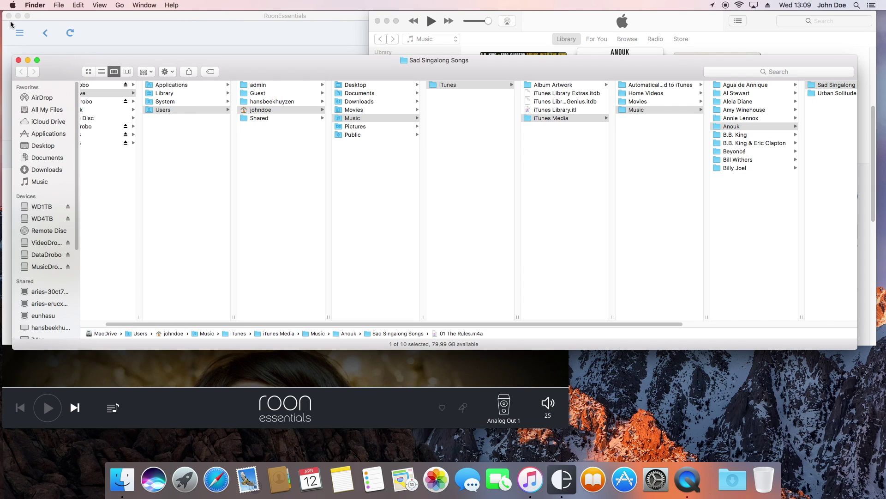
Browse from the Music favourite into iTunes > iTunes Media > Music to list the artist folders.
click(44, 181)
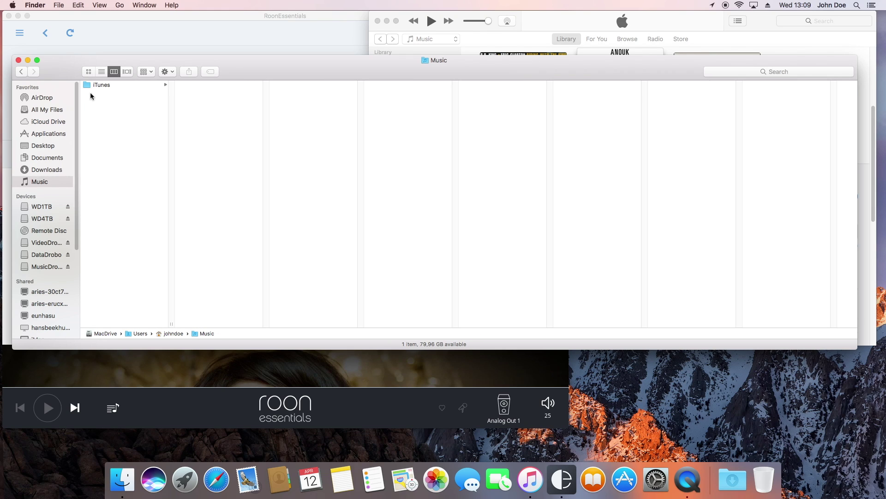
click(98, 85)
click(230, 119)
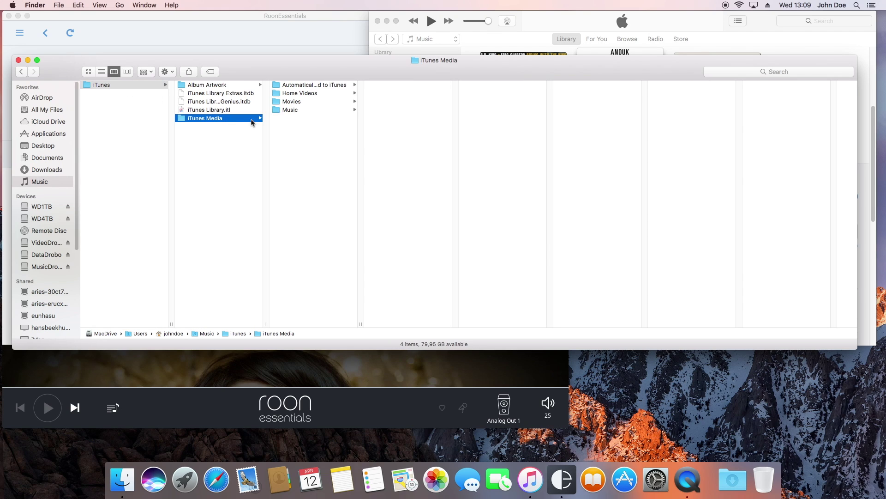
click(286, 110)
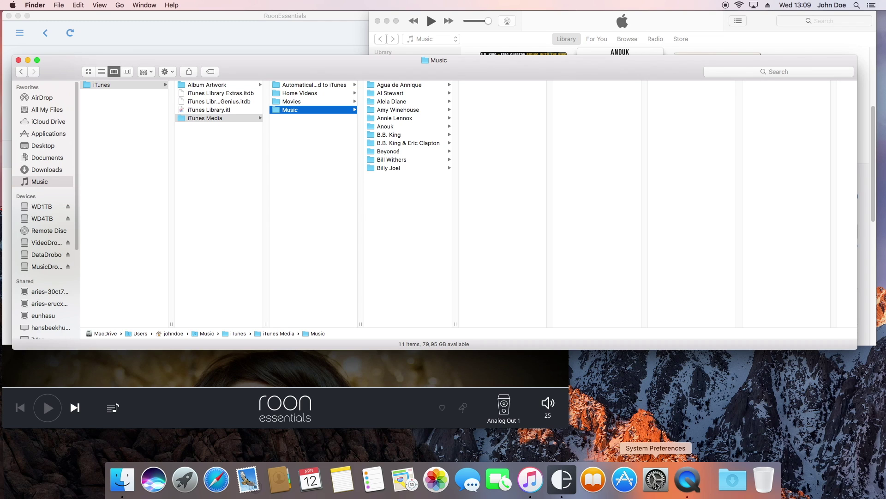
Launch System Preferences from the Apple menu and go to the Sharing pane.
click(12, 5)
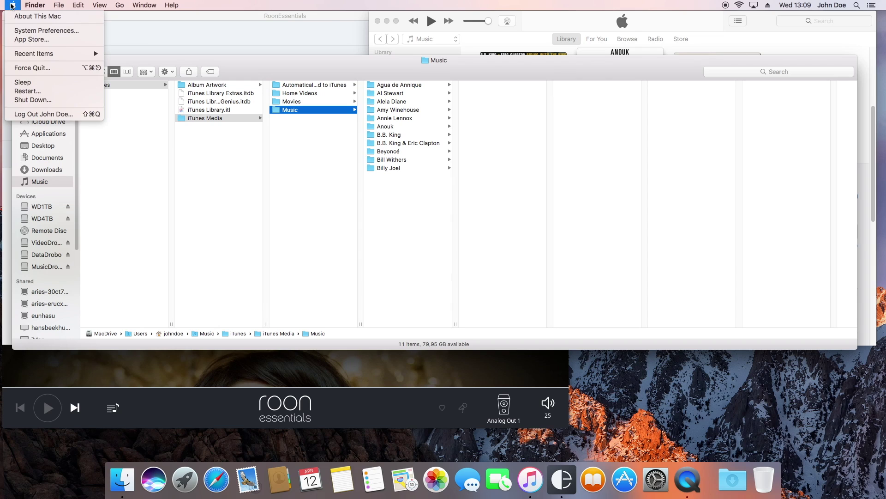
click(36, 31)
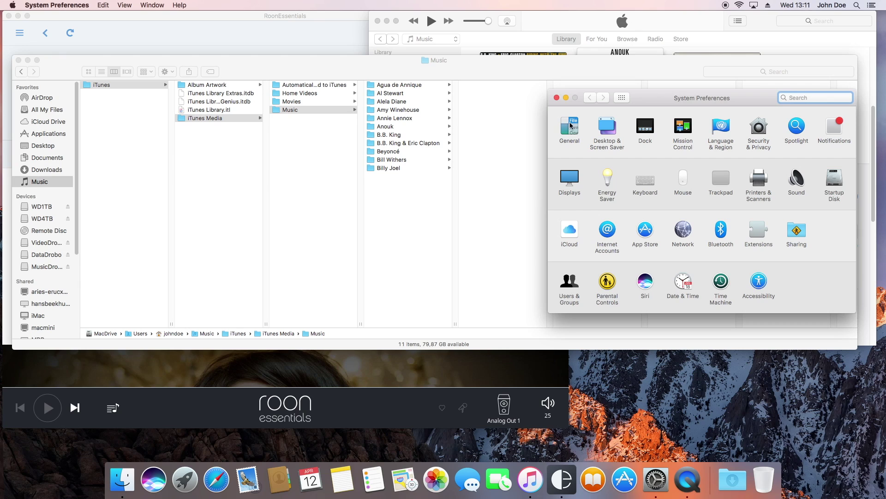
click(799, 235)
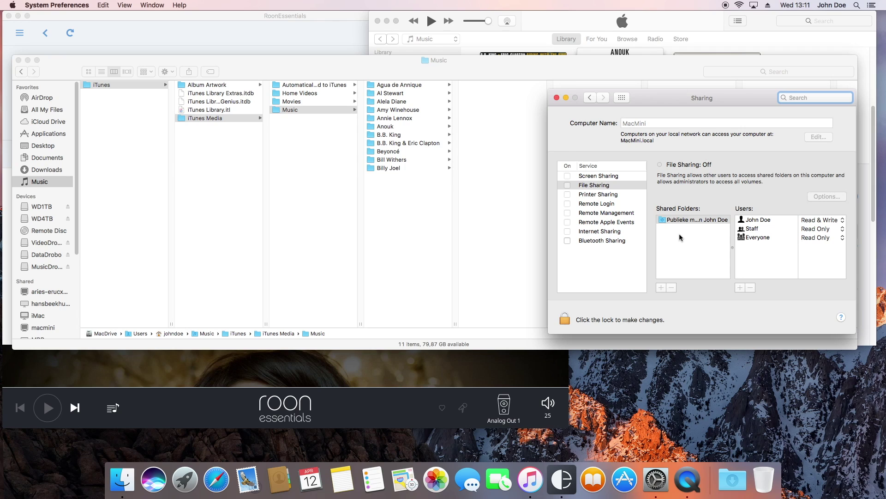
Unlock Sharing with the administrator name and password, then switch File Sharing on.
click(565, 318)
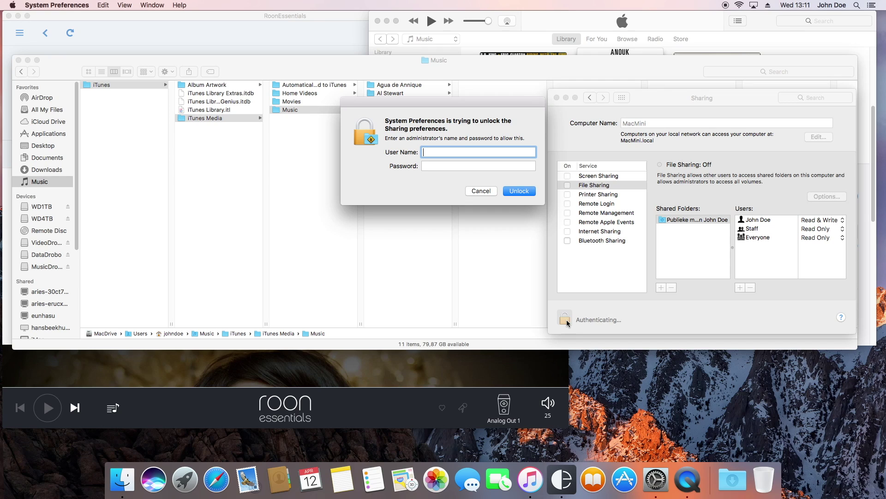
text(admin)
key(Tab)
text(••••••••)
click(514, 190)
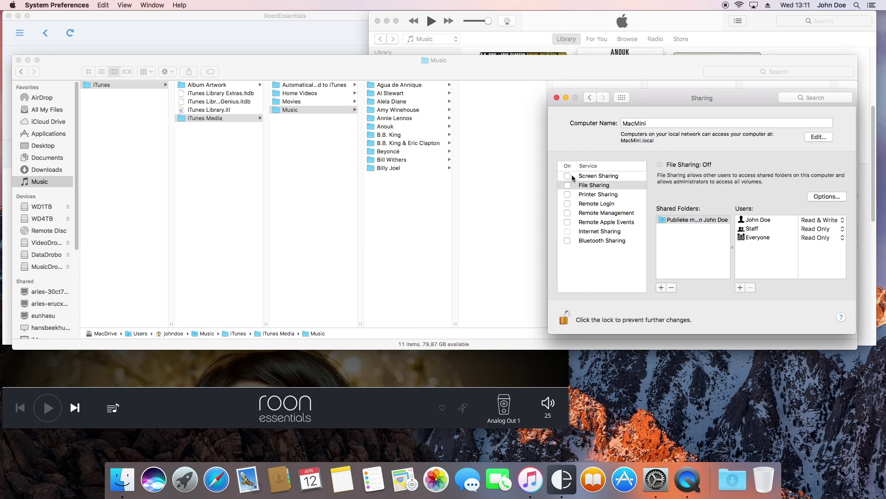
click(567, 185)
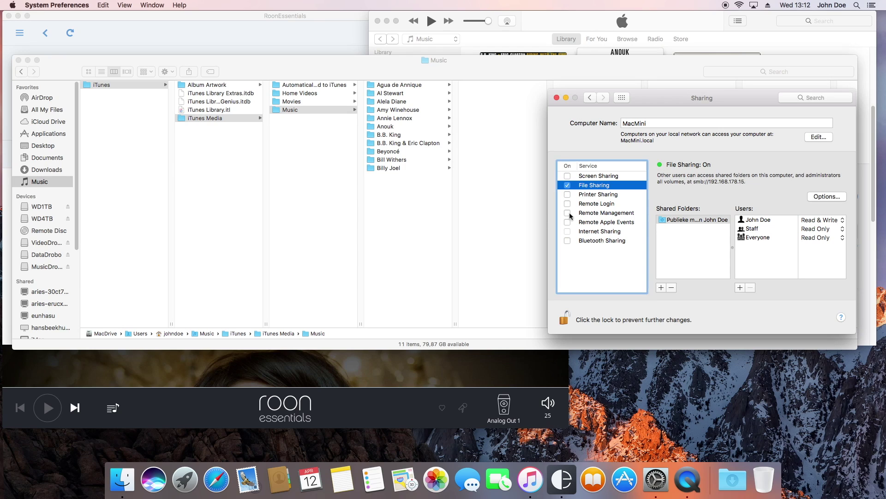
Add the Music/iTunes/iTunes Media/Music folder to the Shared Folders list.
click(660, 288)
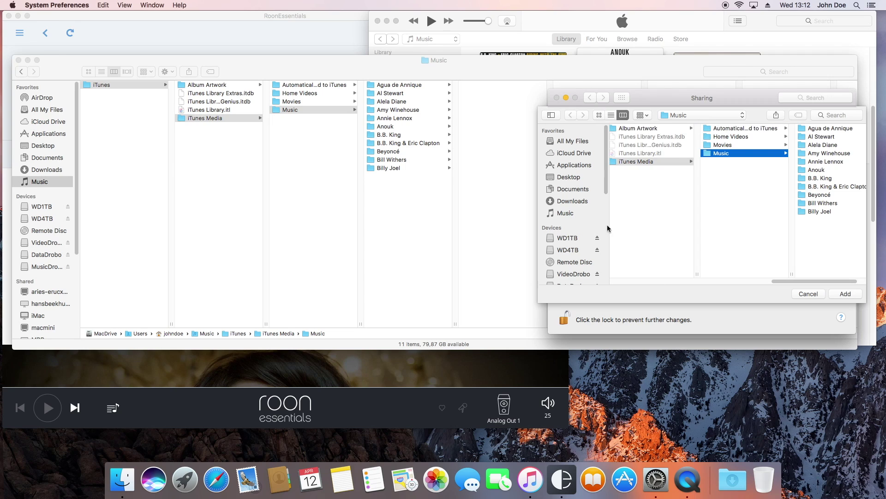
click(563, 216)
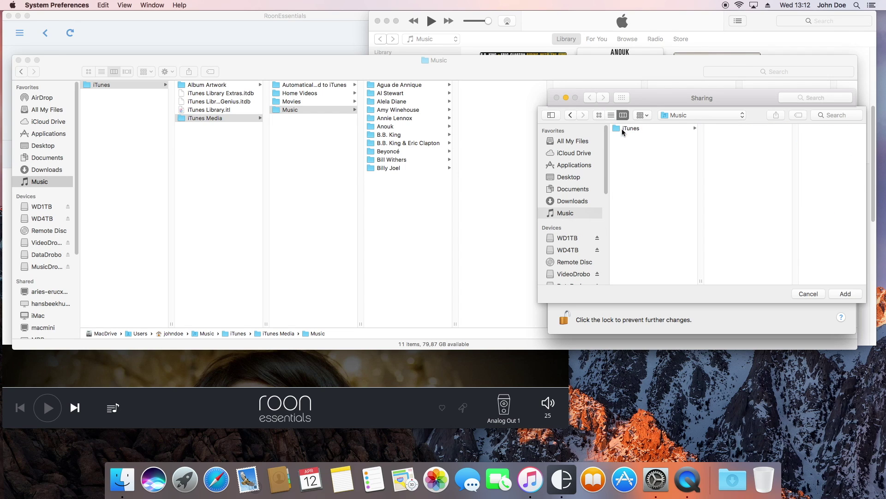
click(618, 129)
click(740, 162)
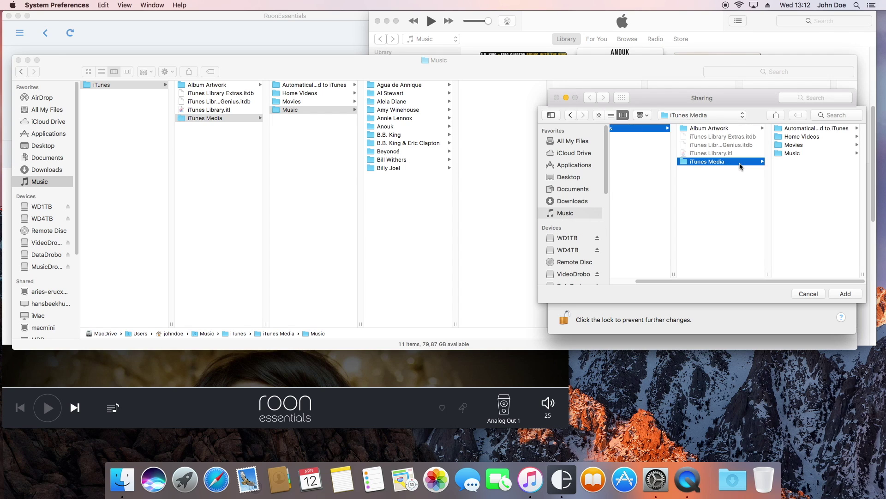
click(785, 154)
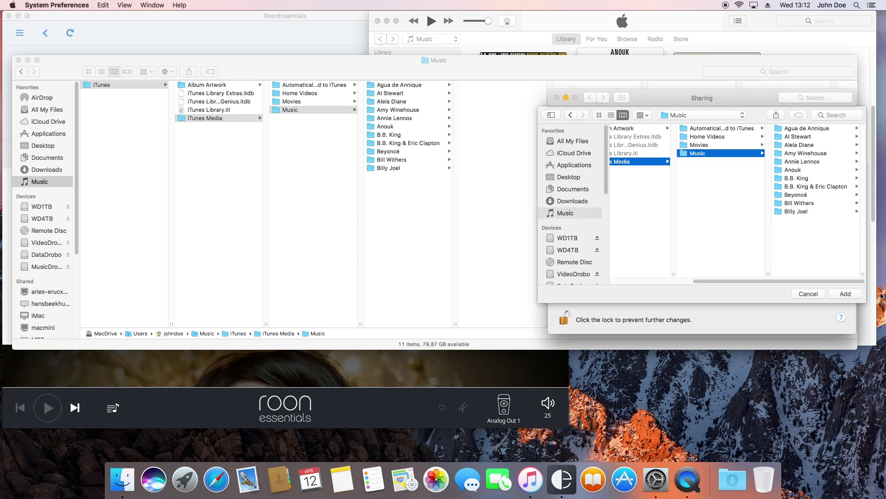
click(846, 294)
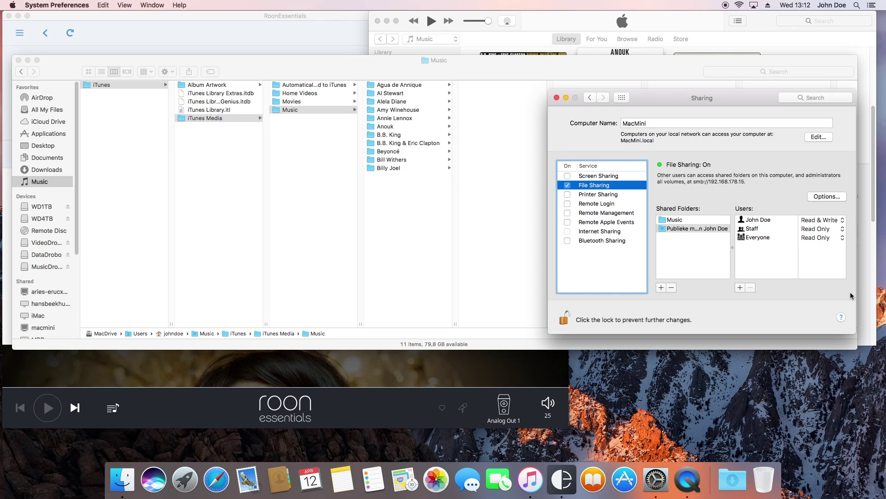
In Options, enable Windows (SMB) sharing for the user's account with its password, then relock Sharing.
click(826, 196)
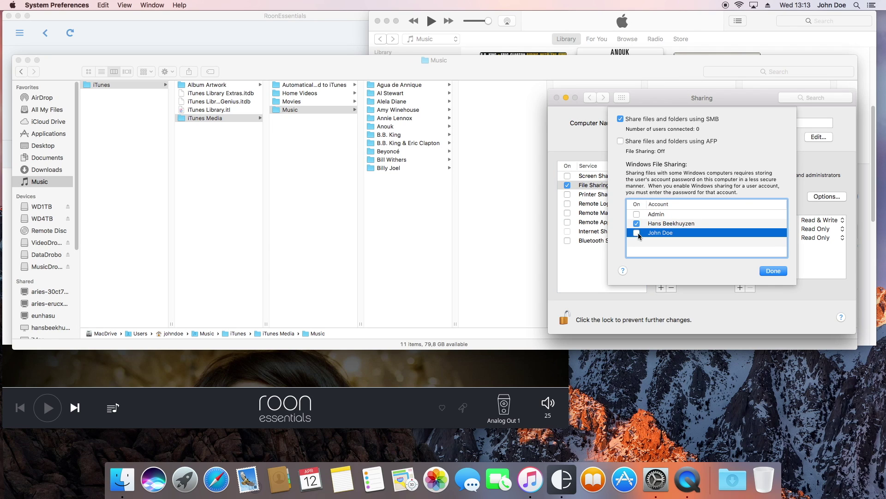
click(637, 233)
text(•••••••)
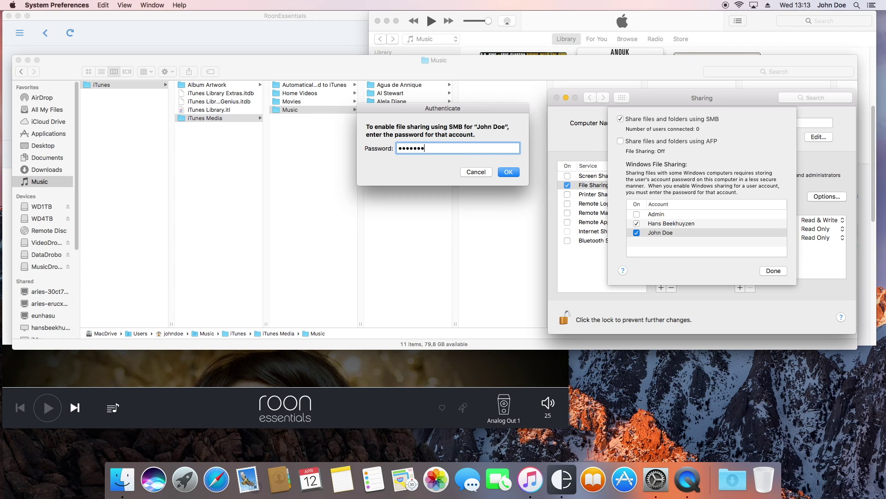
key(Return)
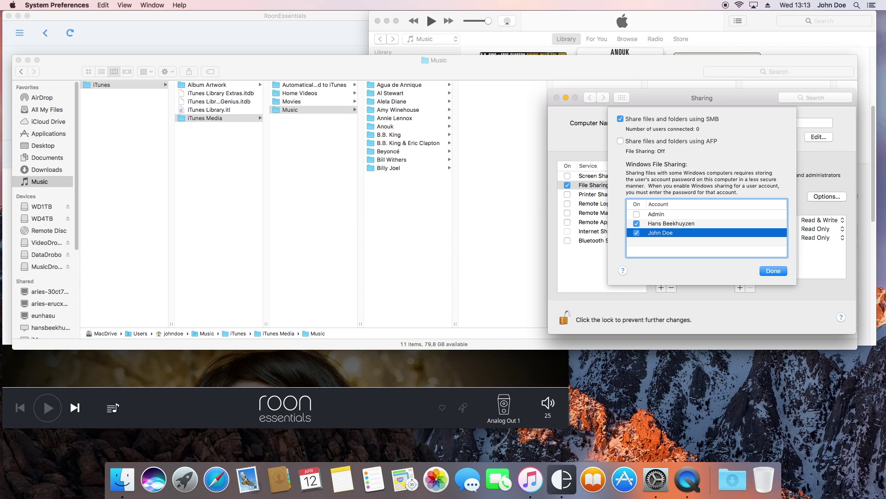
click(773, 271)
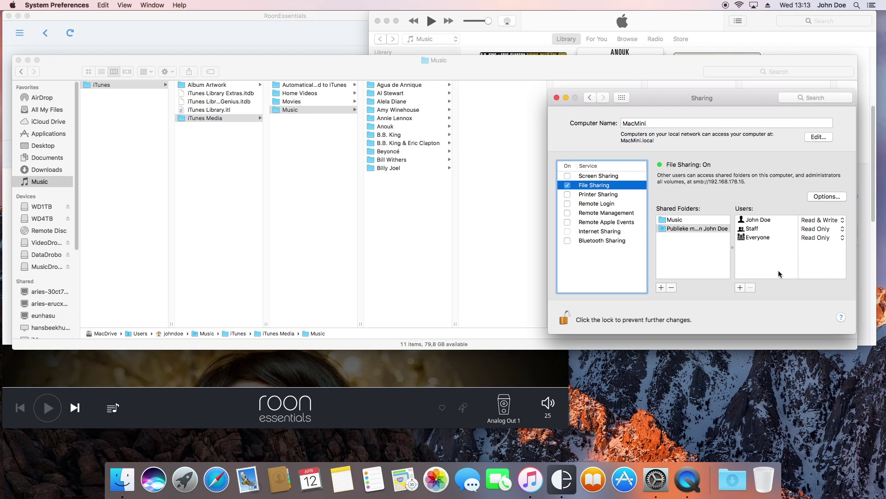
click(564, 318)
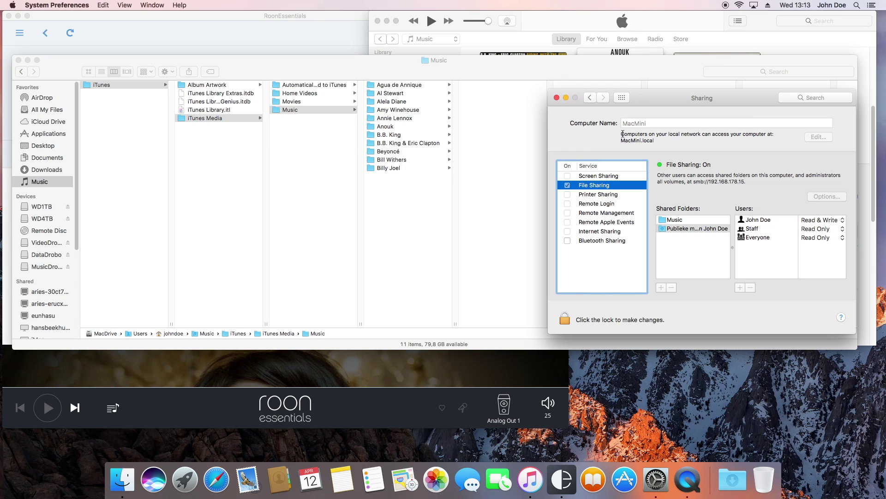
Switch to Roon Essentials and open the Storage tab of its Settings.
click(438, 385)
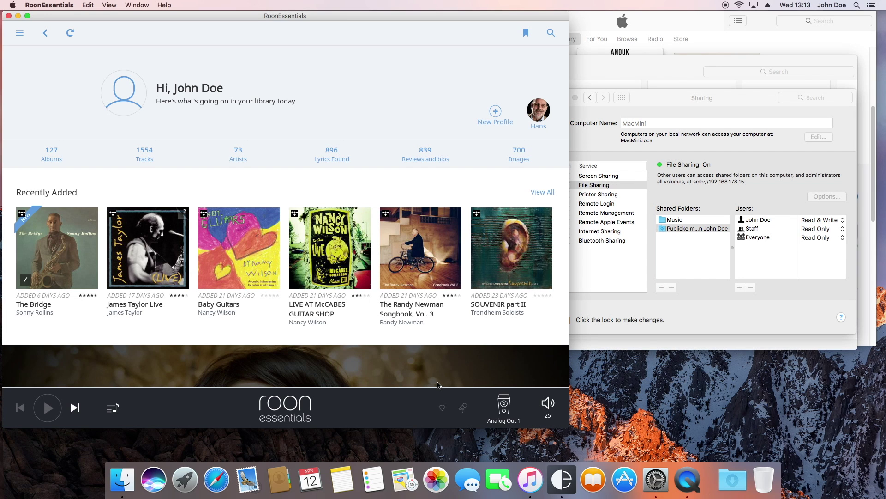
click(19, 33)
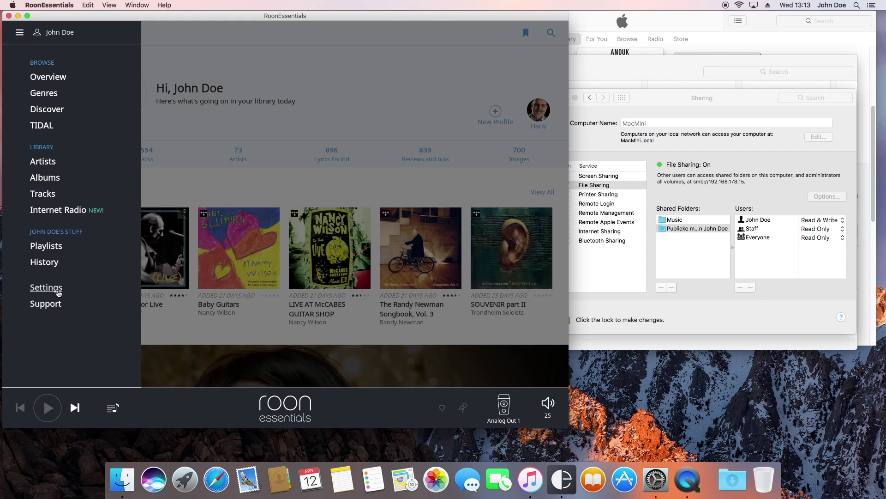
click(47, 288)
click(197, 111)
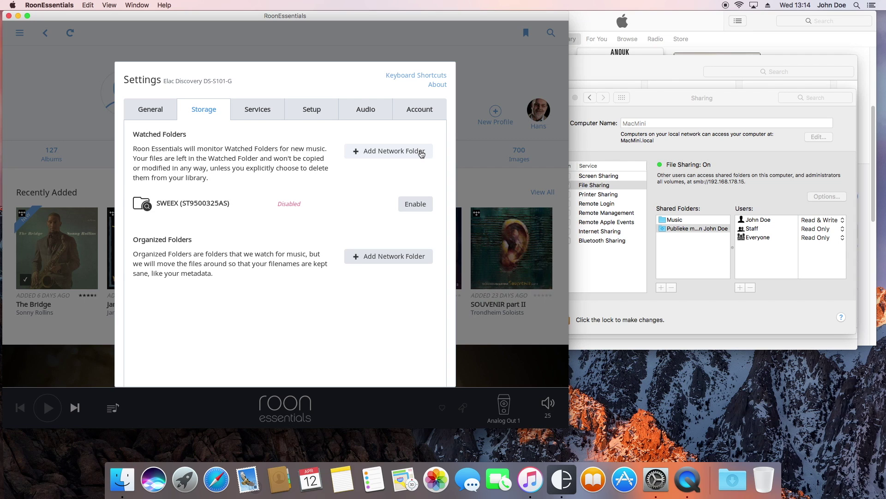
Start a network watched folder and enter the path smb://MacMini/Music.
click(421, 152)
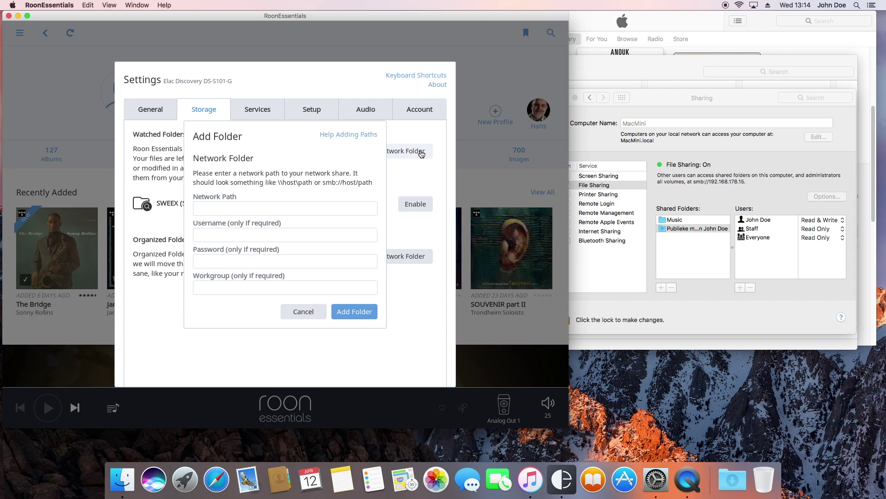
click(311, 203)
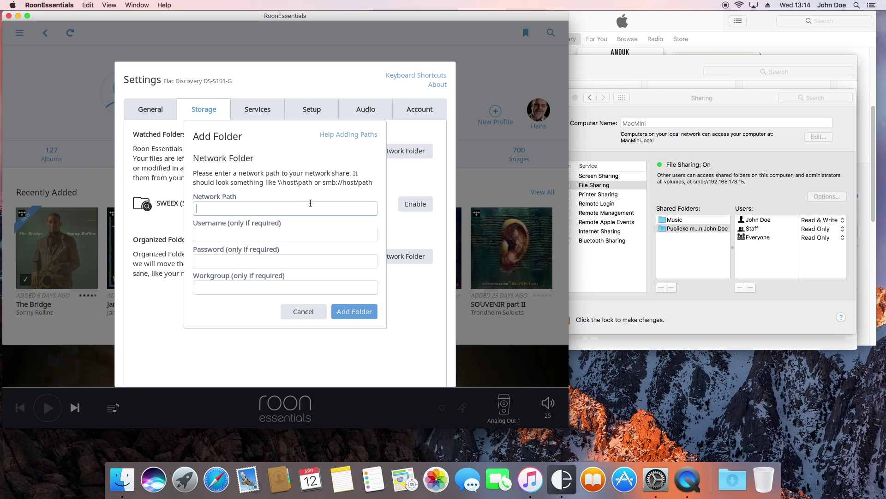
text(smb://)
text(MacMini/Music)
Enter the account username and password plus workgroup 'workgroup', then add the folder.
key(Tab)
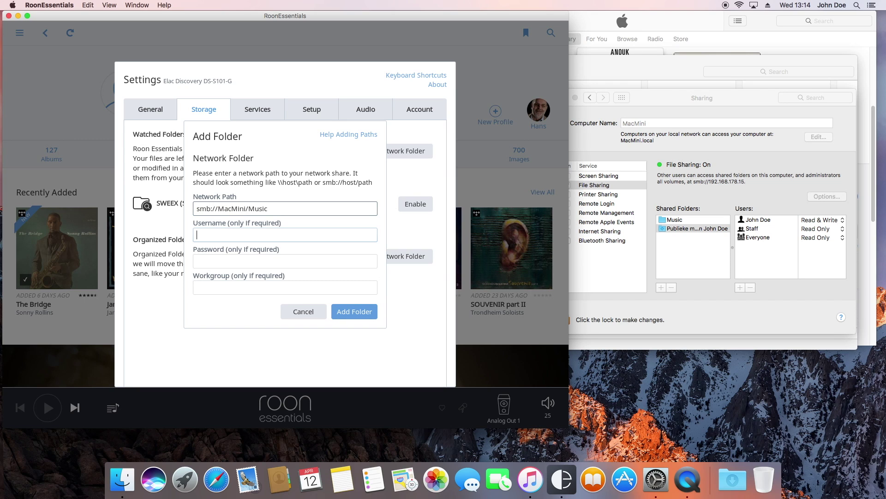
text(johndoe)
key(Tab)
text(•••••••)
key(Tab)
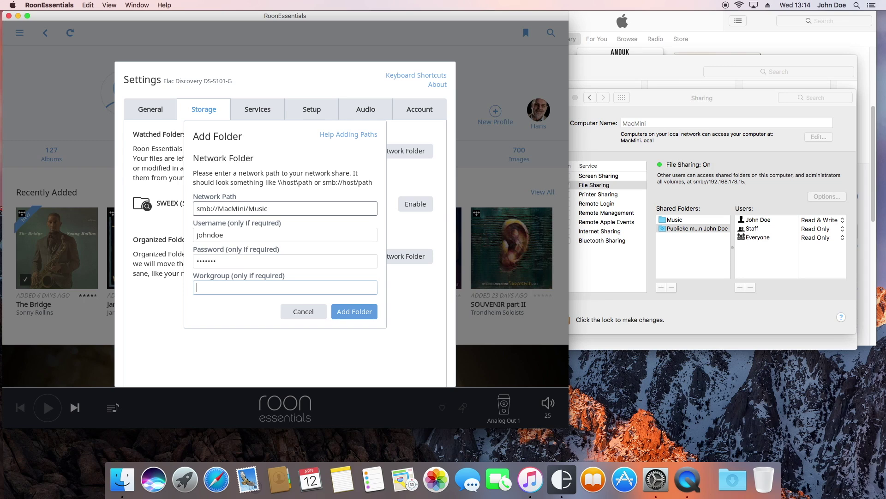
text(workgroup)
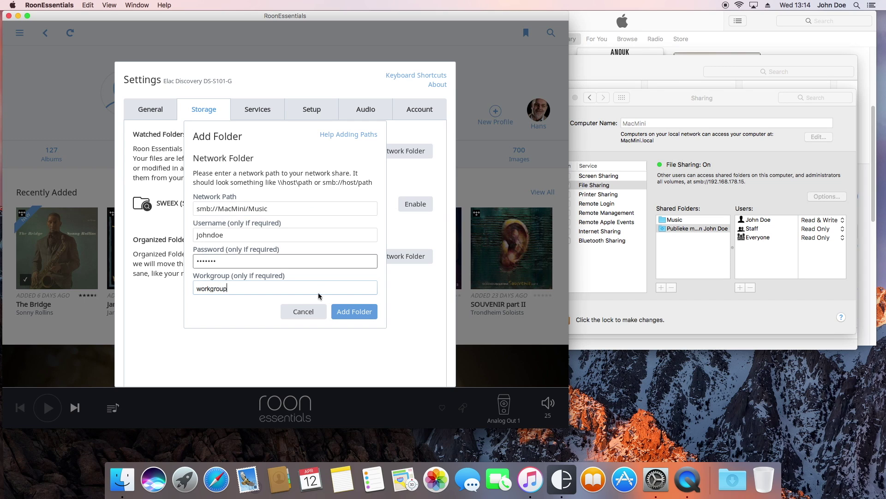
click(348, 316)
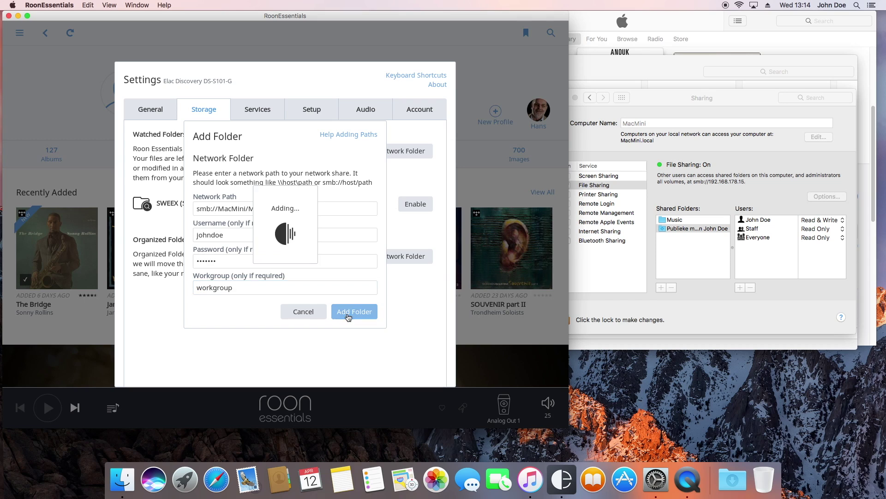